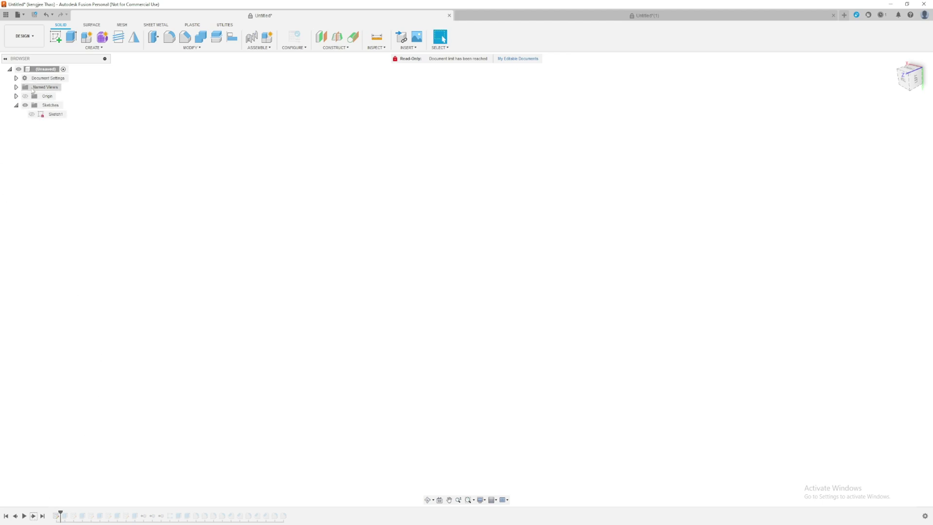
Step the history forward so the 50 mm square is extruded 15 mm into the Base body
double_click(44, 115)
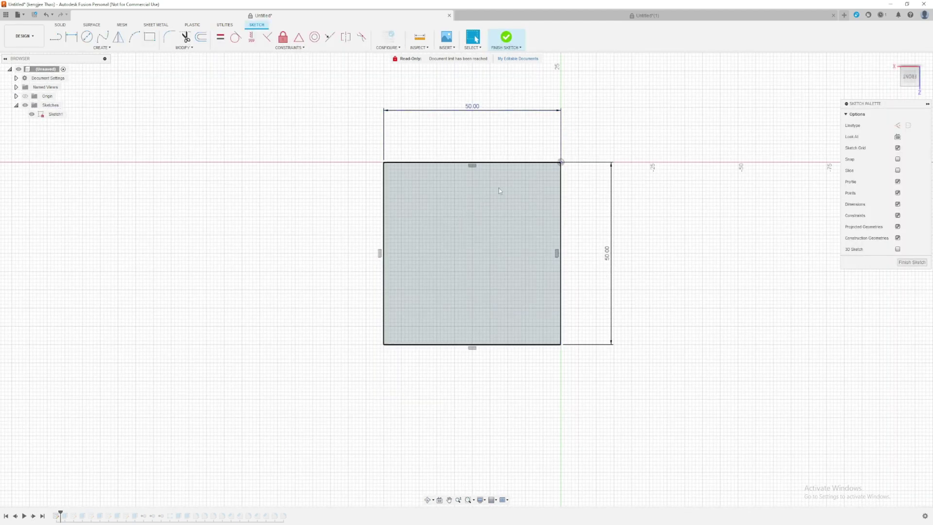
key(ctrl+z)
key(ctrl+z)
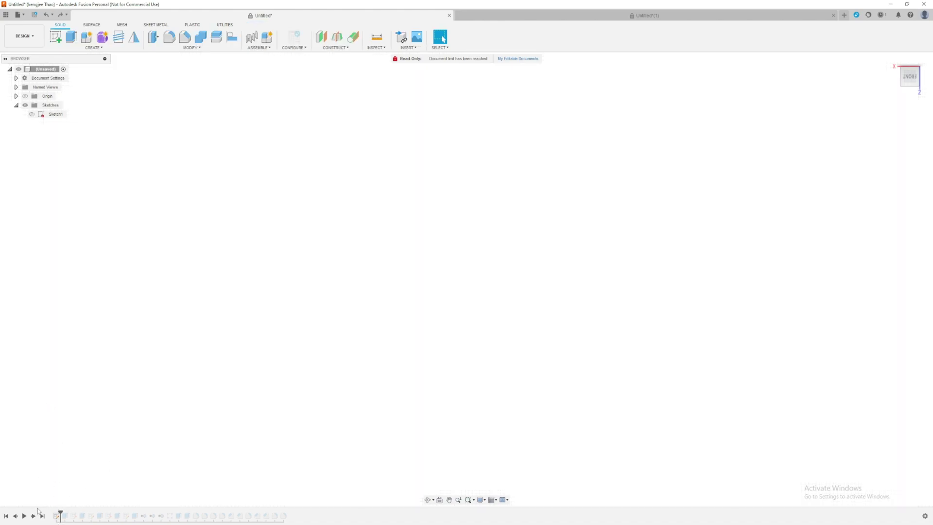
click(34, 515)
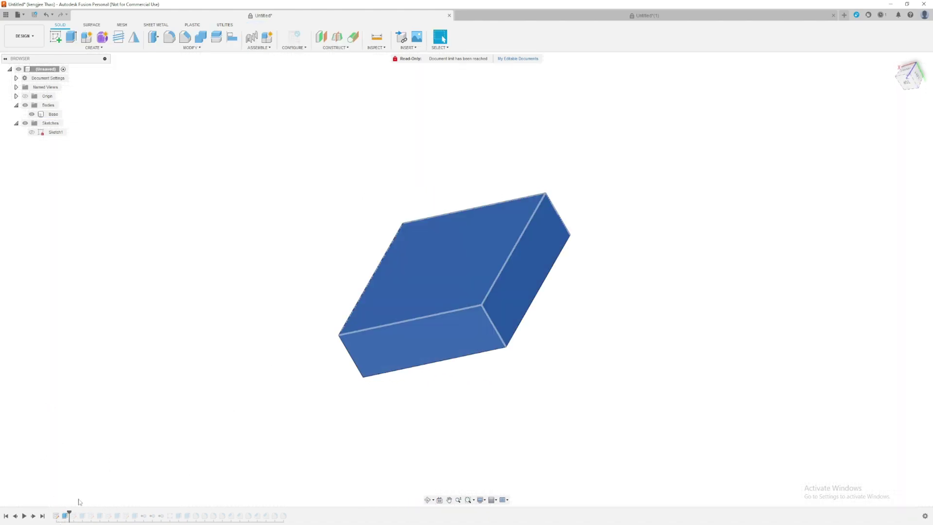
double_click(65, 516)
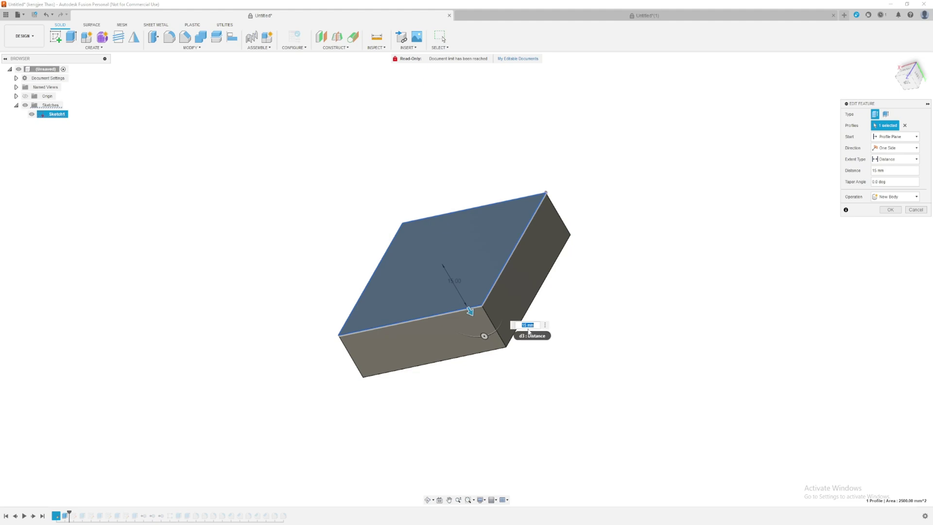
shift+middle_drag(534, 187, 515, 170)
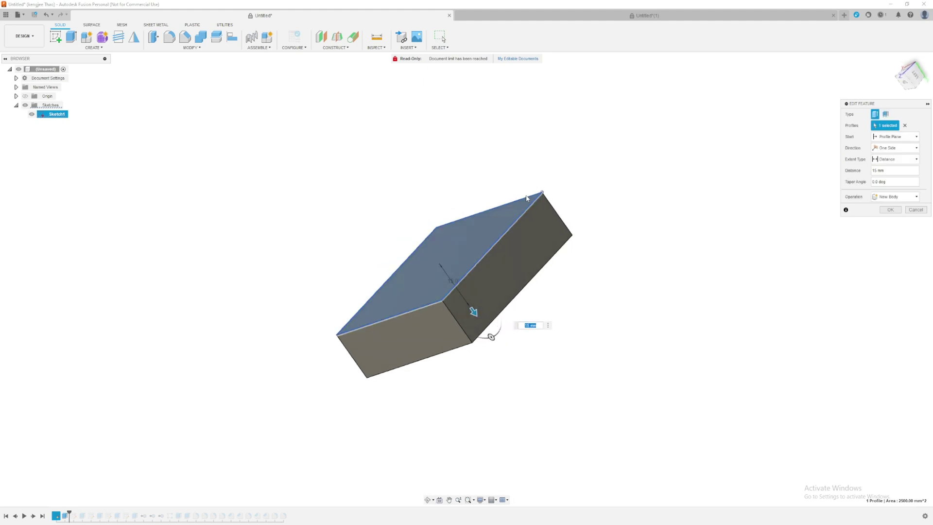
key(Return)
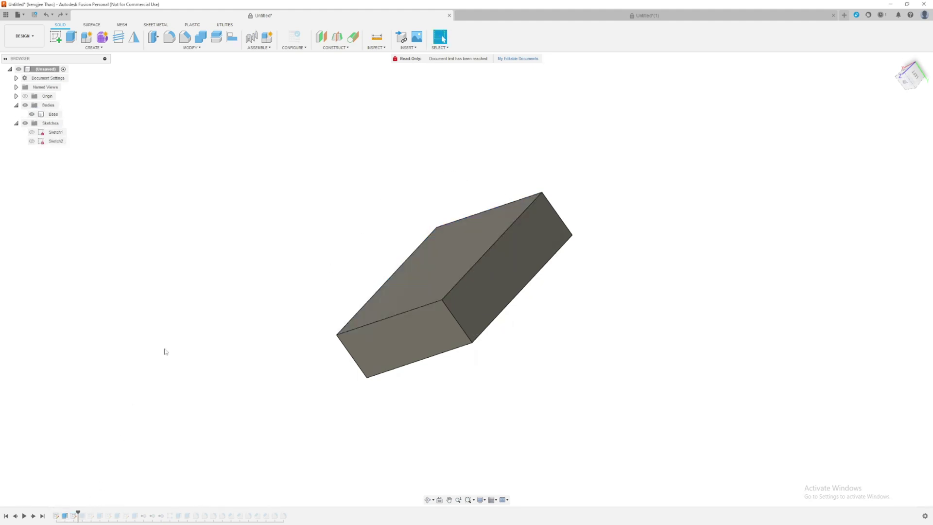
shift+middle_drag(307, 208, 487, 273)
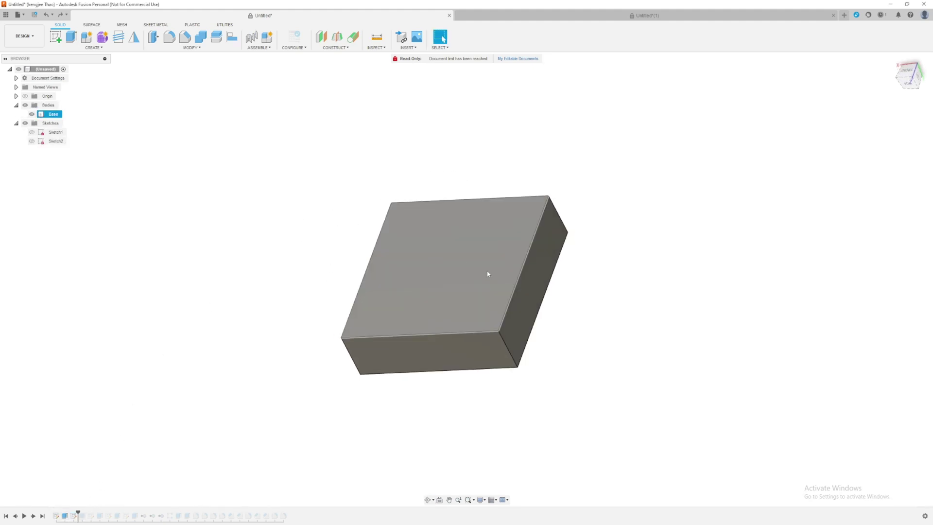
Pick the 10 mm strip profile in Sketch2 and advance the history to create the Back body
double_click(74, 516)
key(l)
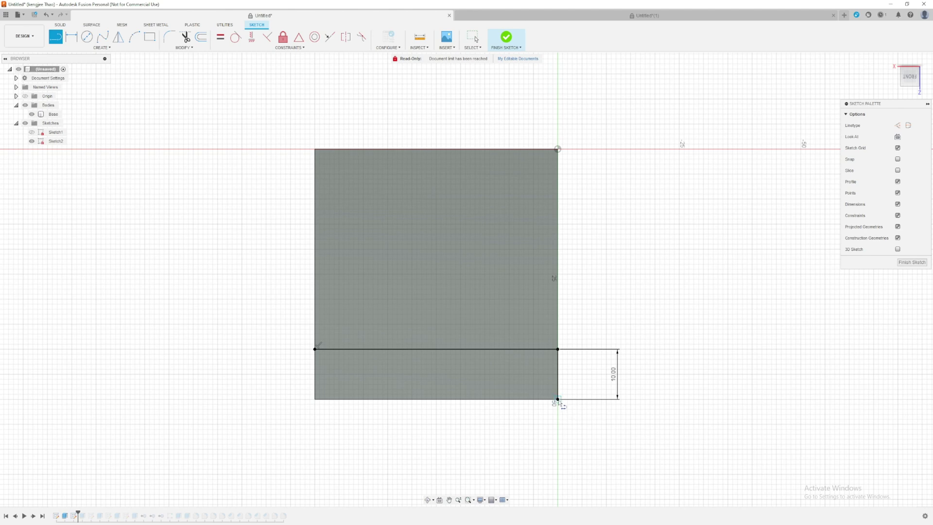
key(Escape)
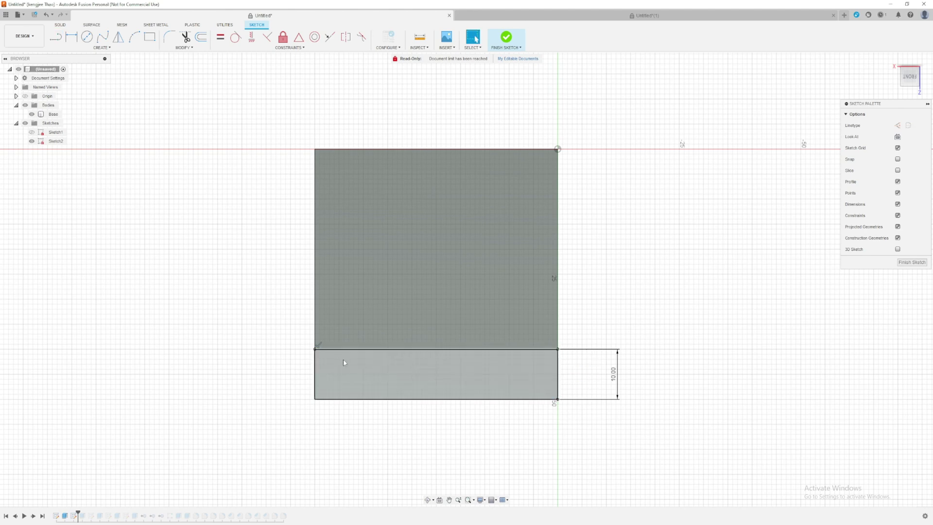
click(419, 373)
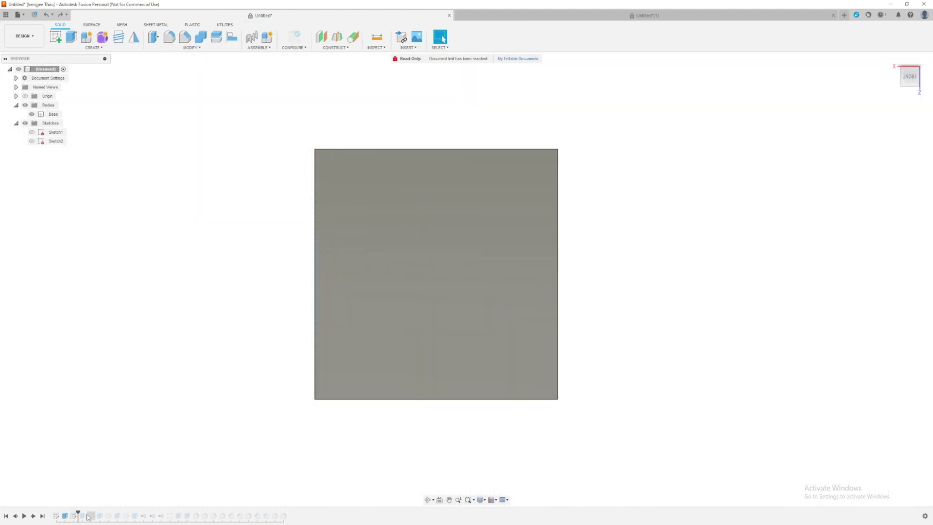
click(33, 516)
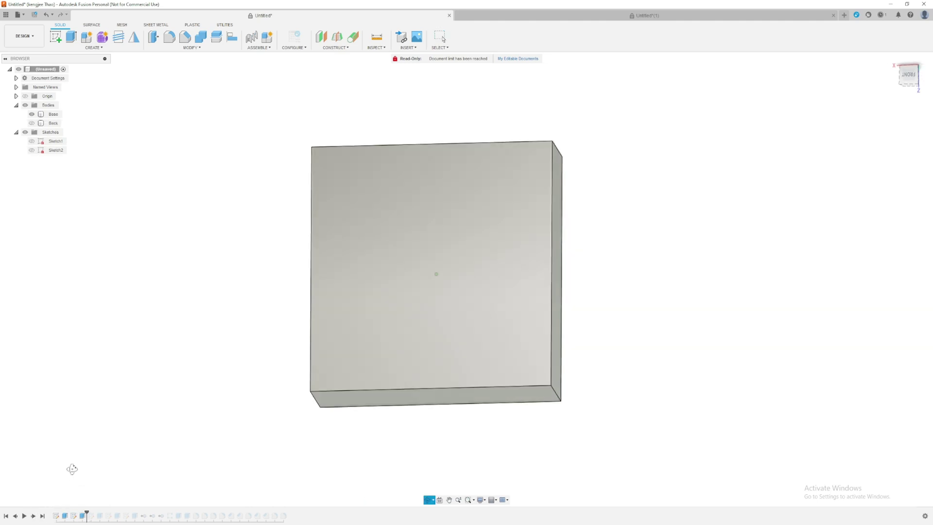
shift+middle_drag(222, 195, 370, 277)
click(359, 219)
click(258, 214)
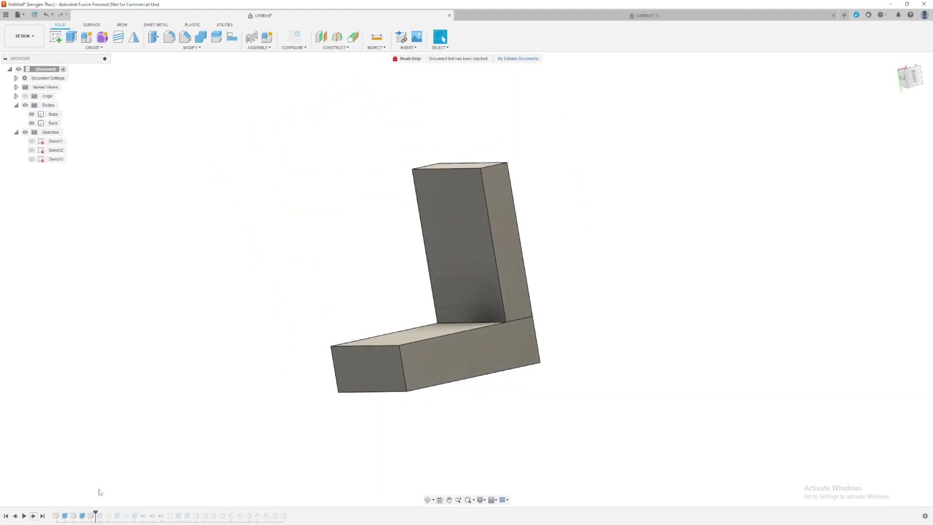
Review Sketch3's four 10 mm corner squares and advance the history to extrude the legs
double_click(56, 159)
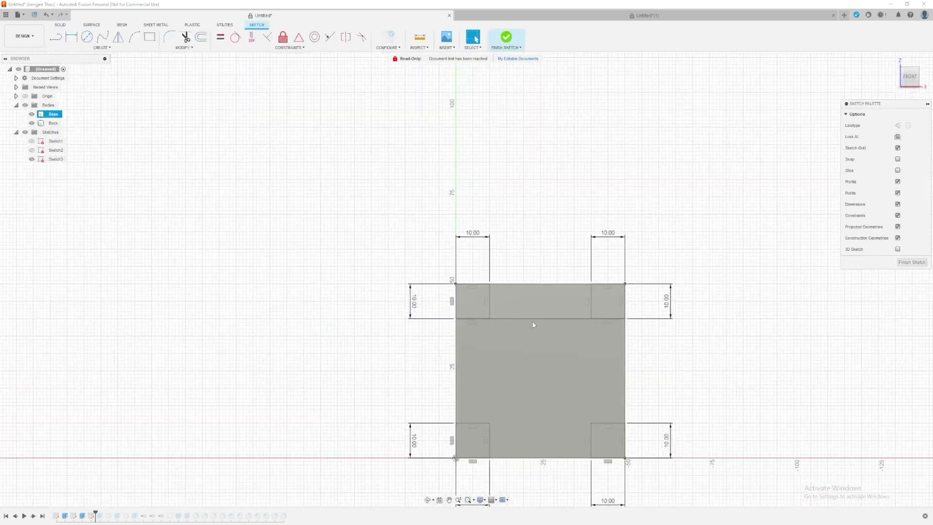
shift+middle_drag(532, 321, 464, 286)
shift+middle_drag(522, 317, 558, 323)
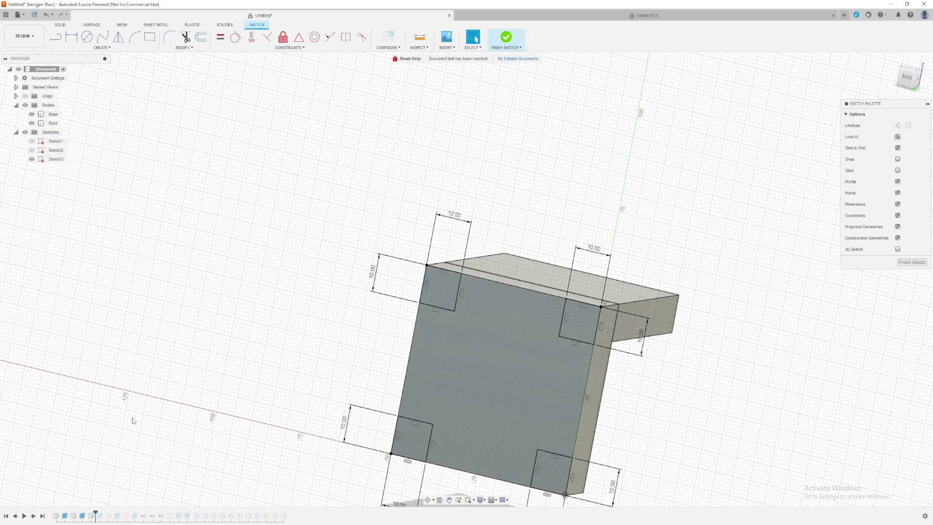
click(33, 515)
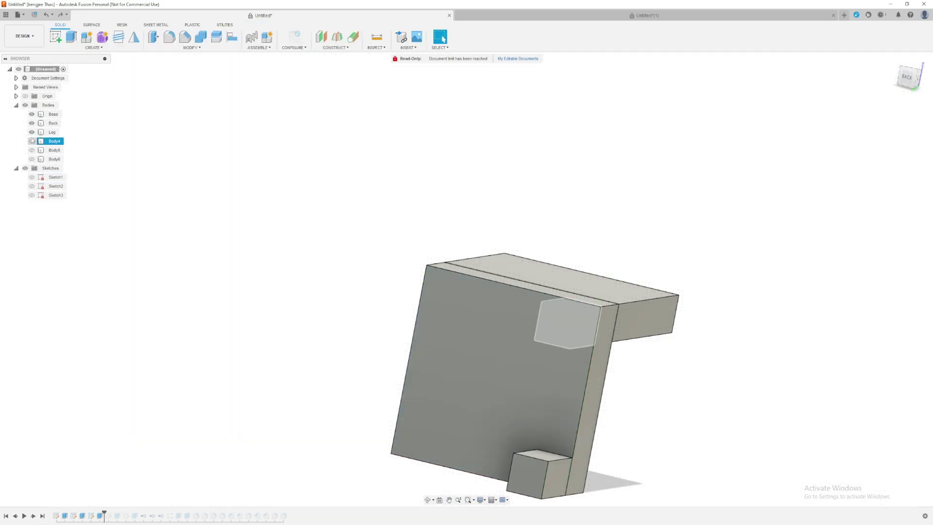
click(32, 141)
Hide the Back and legs Body4–Body6, leaving only the Base and one Leg visible
click(32, 141)
click(33, 150)
click(32, 150)
click(32, 159)
shift+middle_drag(311, 180, 350, 173)
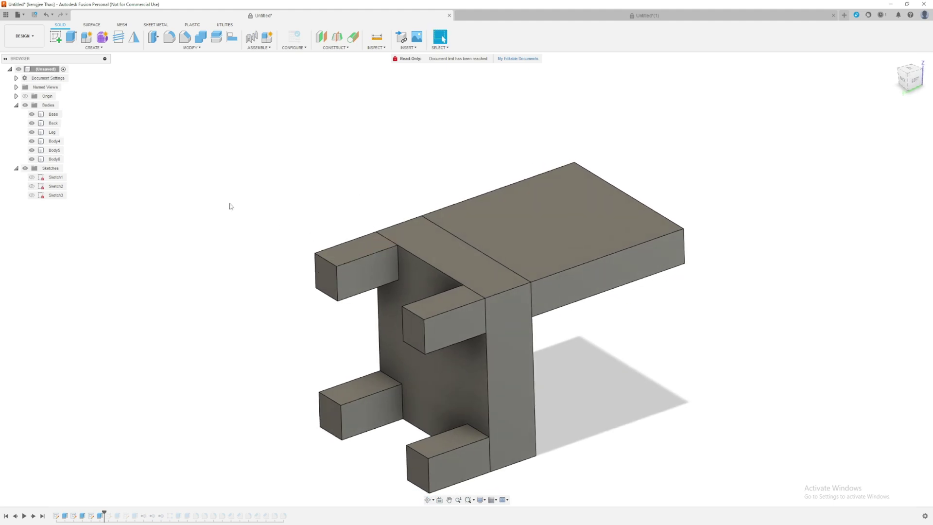
click(31, 159)
click(32, 150)
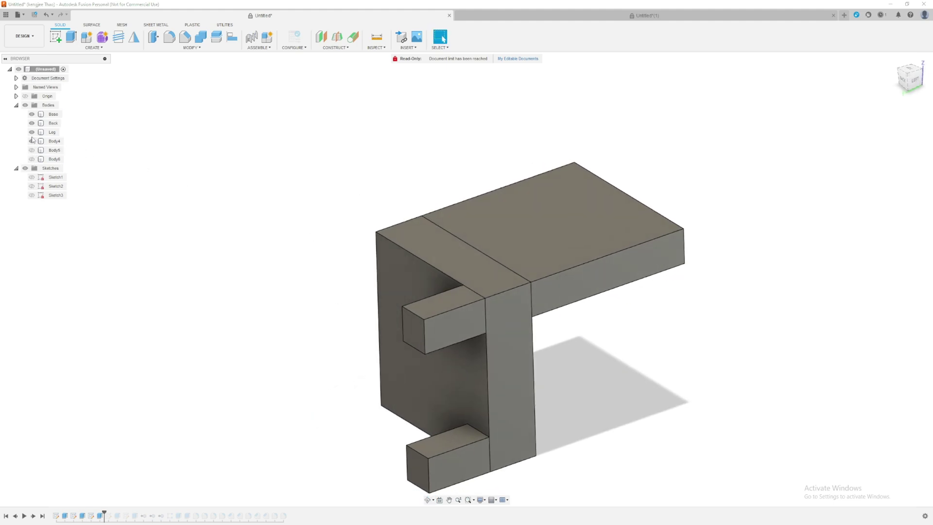
middle_drag(223, 164, 379, 264)
click(32, 140)
click(392, 253)
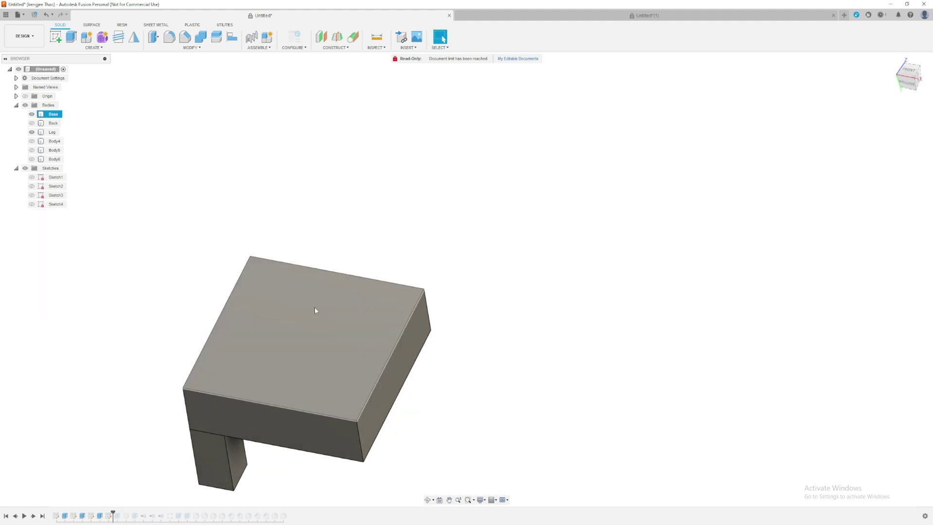
Open Sketch4 on the Base's top face and inspect its 10 × 5 mm mortise outline
click(332, 283)
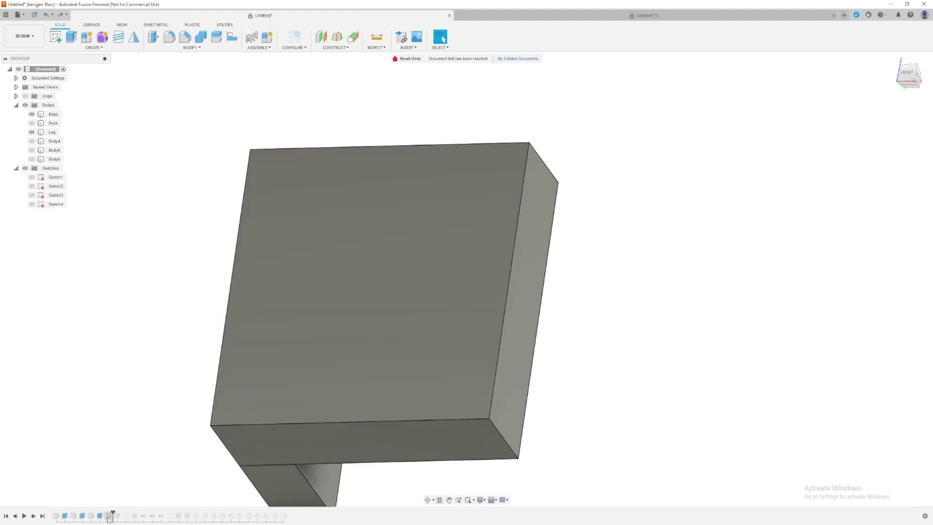
double_click(109, 516)
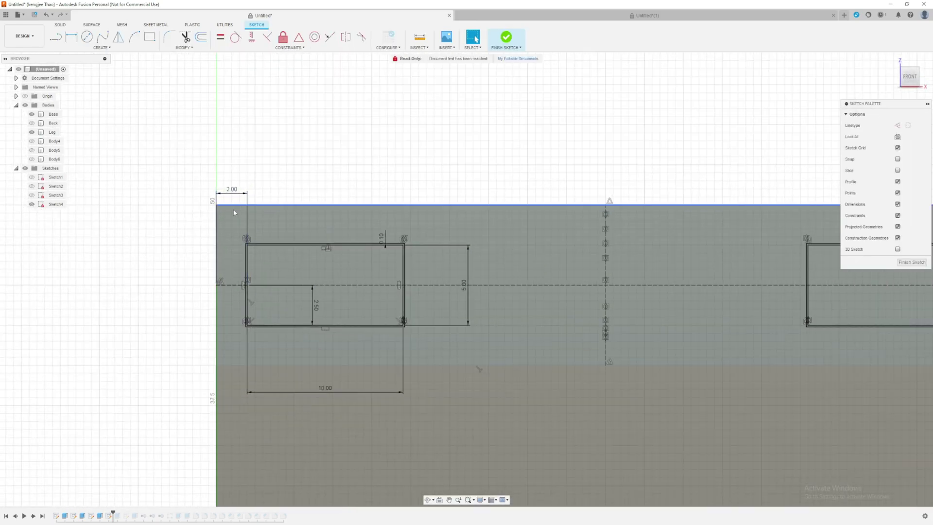
click(216, 205)
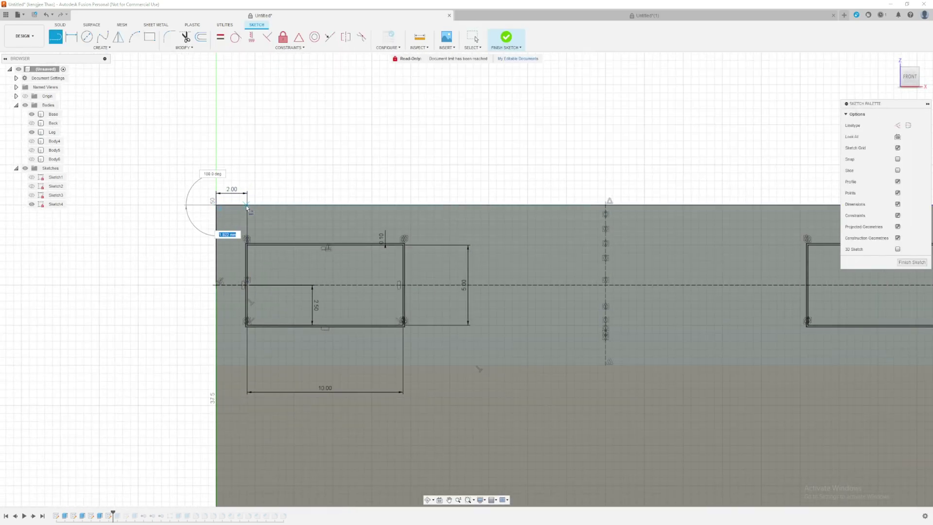
key(Escape)
scroll(241, 240, up, 1)
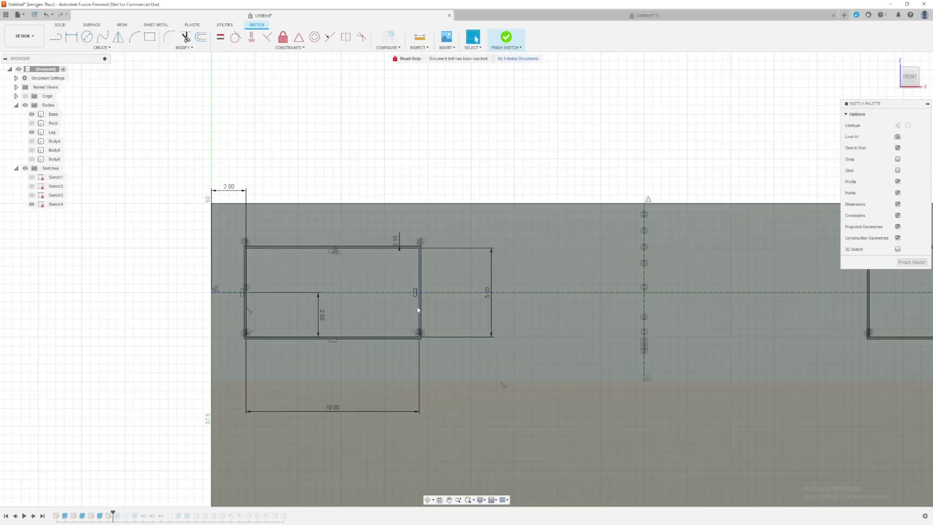
mouse_move(231, 232)
mouse_down()
mouse_move(321, 310)
mouse_move(459, 355)
mouse_up()
click(428, 171)
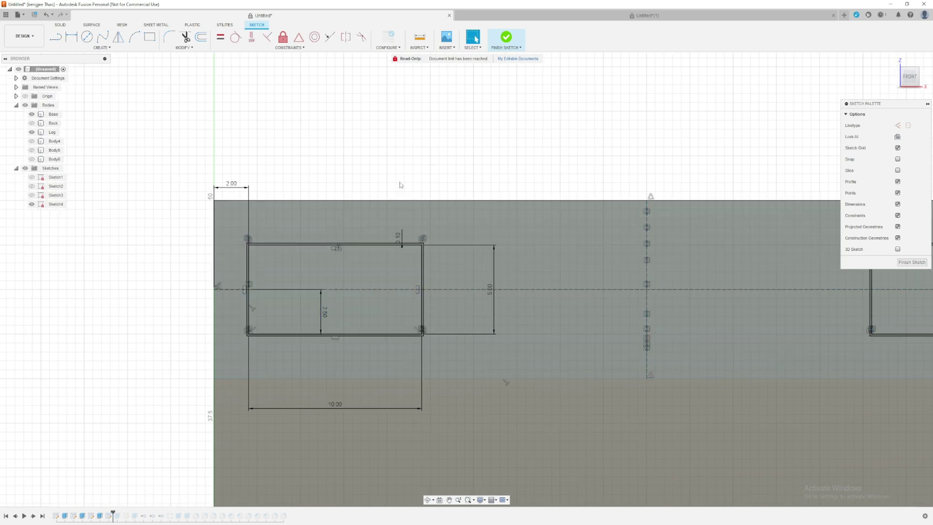
scroll(273, 243, up, 3)
Redraw the 10 × 5 mm rectangle by snapping a 2-point rectangle to the outline's corners
key(r)
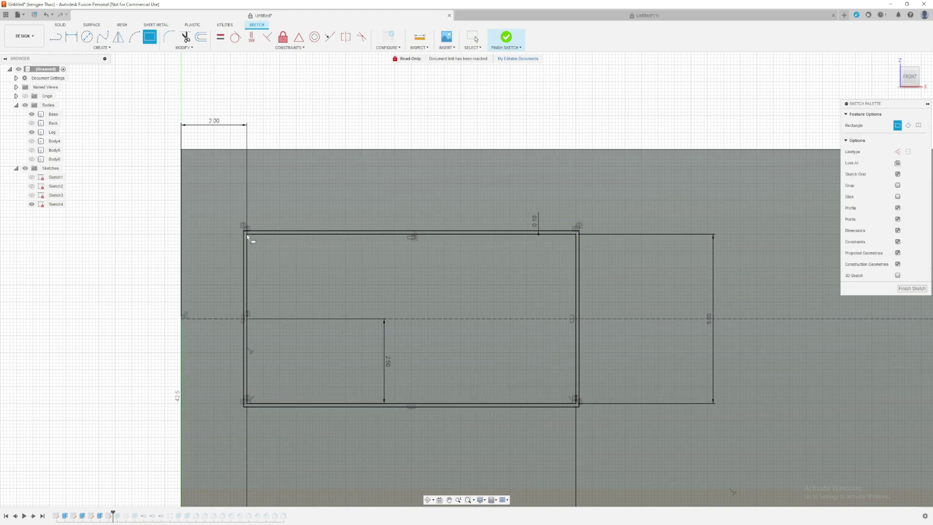
click(245, 232)
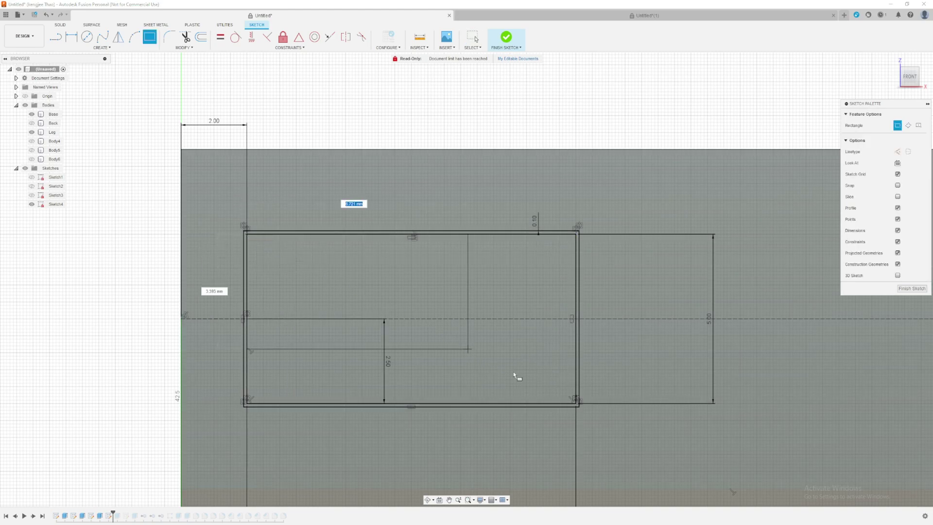
click(577, 404)
key(o)
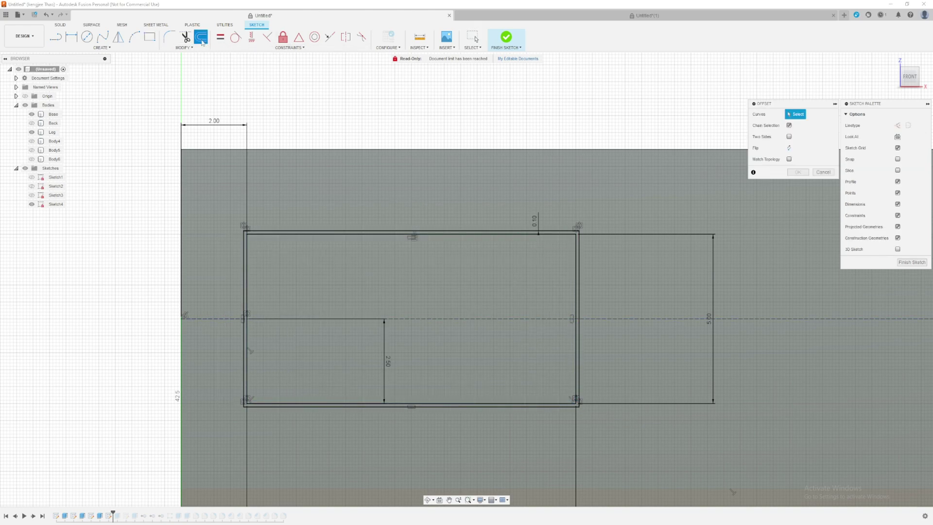
Offset the rectangle outline inward by 0.1 mm for clearance
click(464, 234)
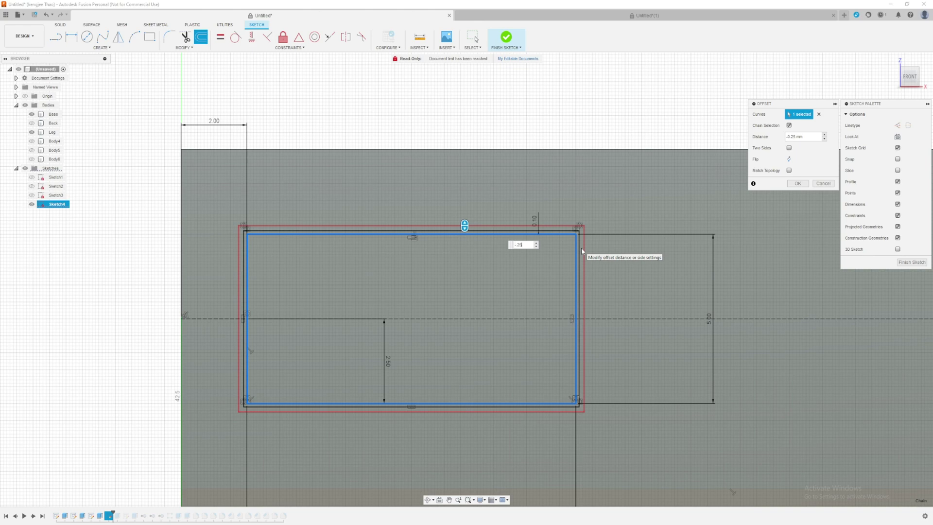
key(BackSpace)
text(1)
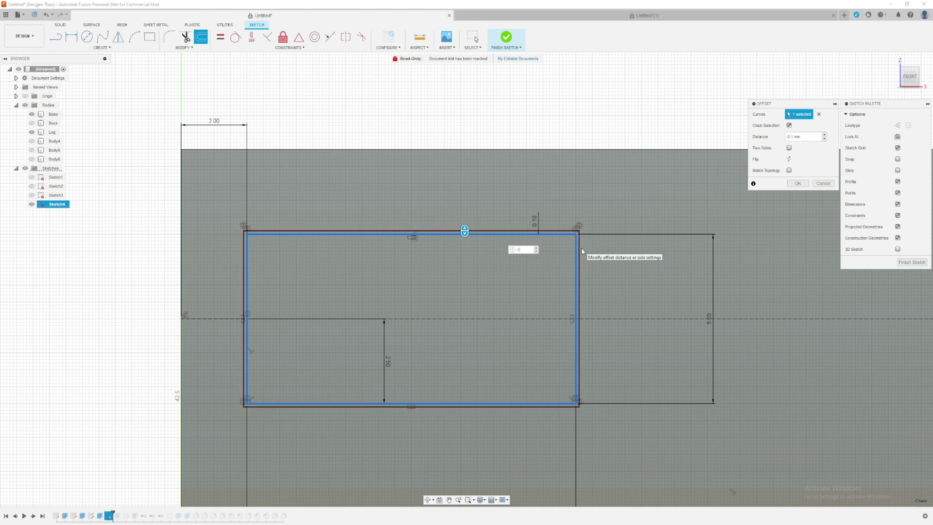
key(Return)
Hide the Base body, show the Back, and orbit to view its tenons
scroll(581, 248, down, 3)
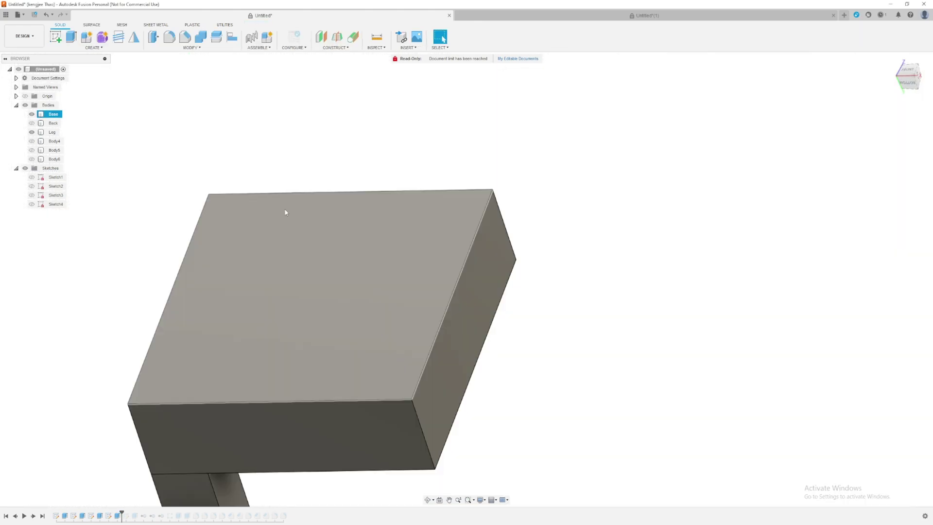
click(286, 212)
key(v)
click(32, 123)
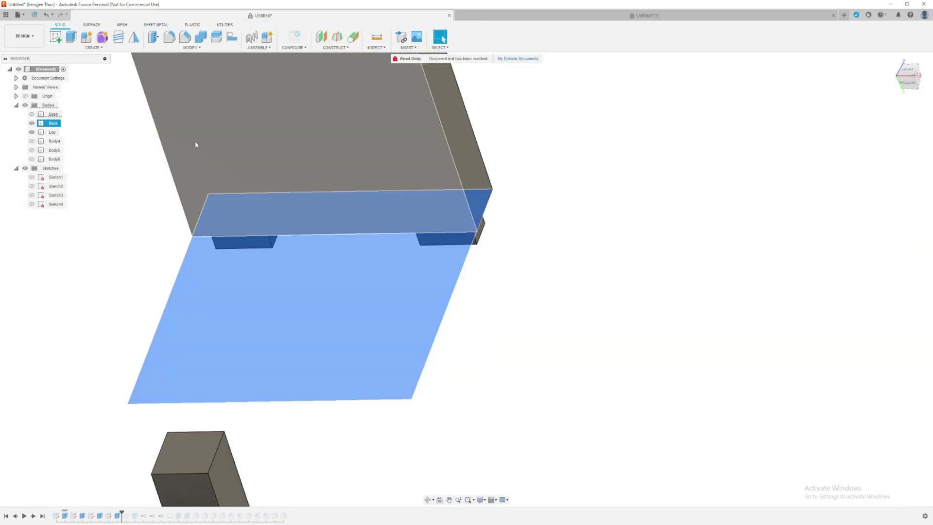
click(391, 315)
shift+middle_drag(391, 315, 435, 286)
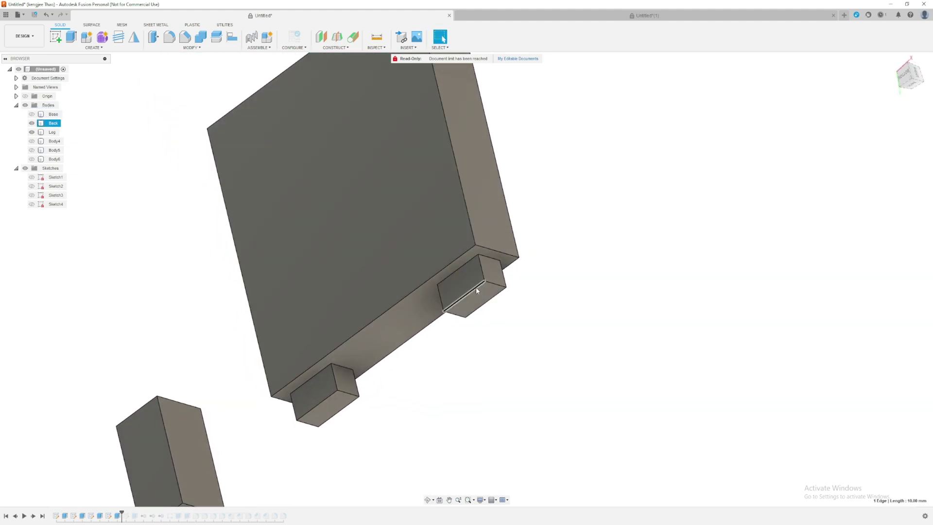
click(344, 380)
Start a sketch on the Base's large face, cancelling the Rectangle tool
double_click(118, 516)
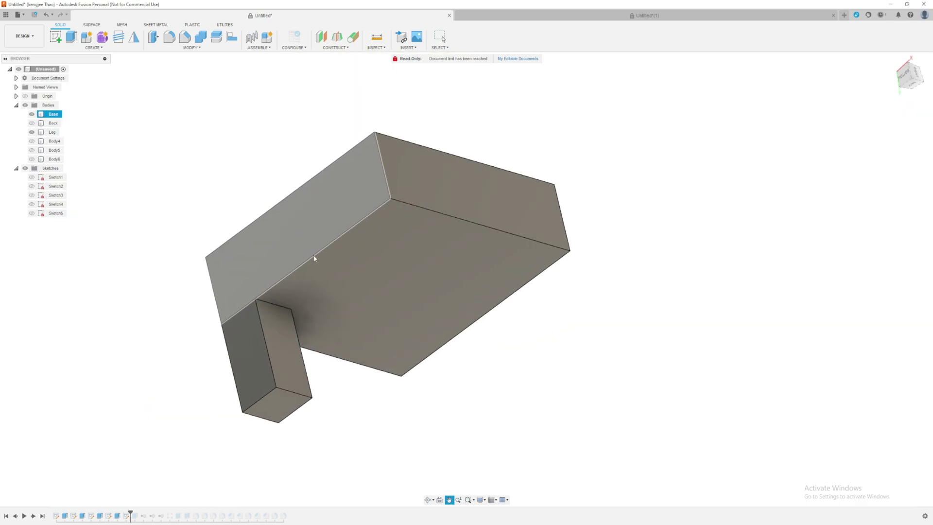
key(Escape)
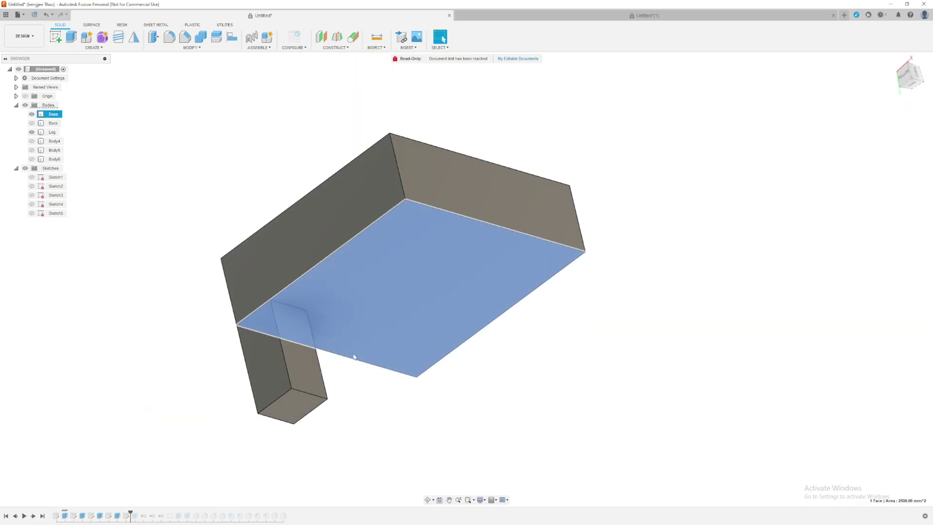
click(316, 326)
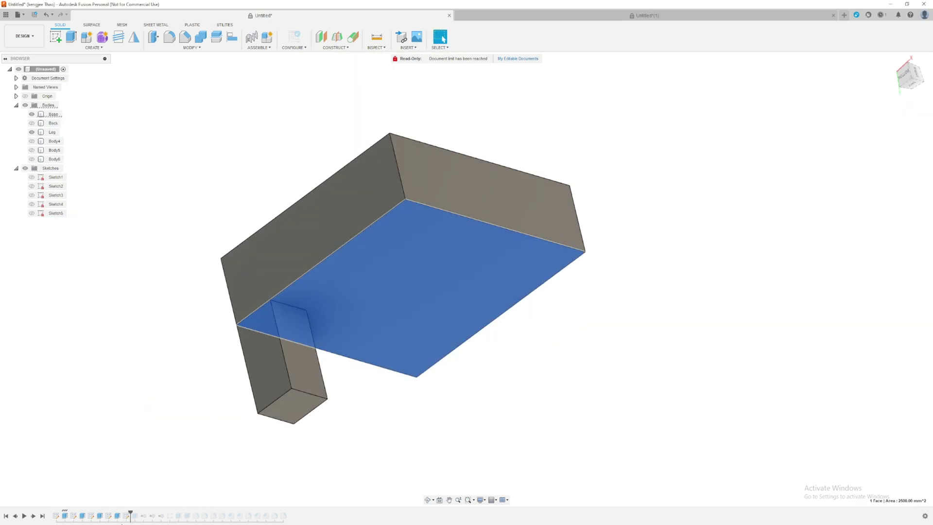
key(r)
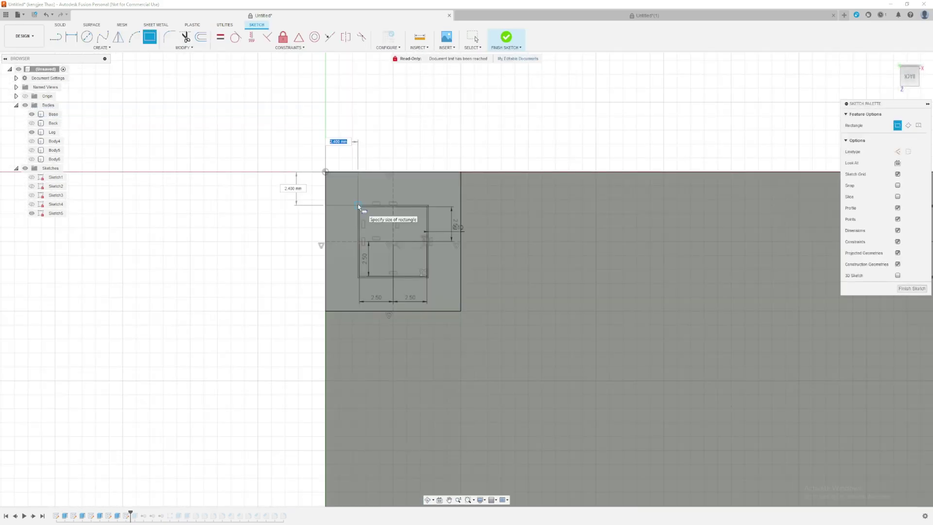
key(Escape)
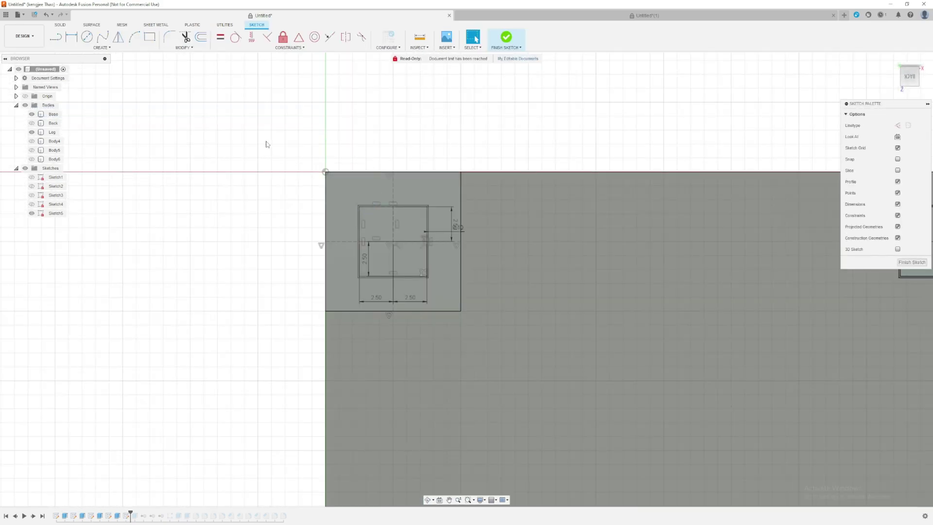
Zoom in on the four square leg outlines, then finish the sketch and tilt back to 3D
scroll(377, 222, up, 5)
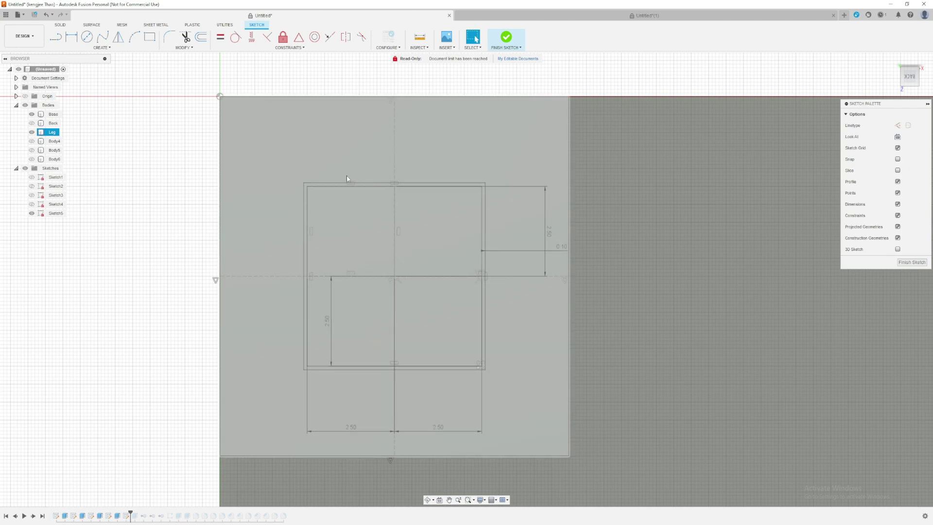
scroll(346, 179, down, 1)
scroll(384, 162, down, 3)
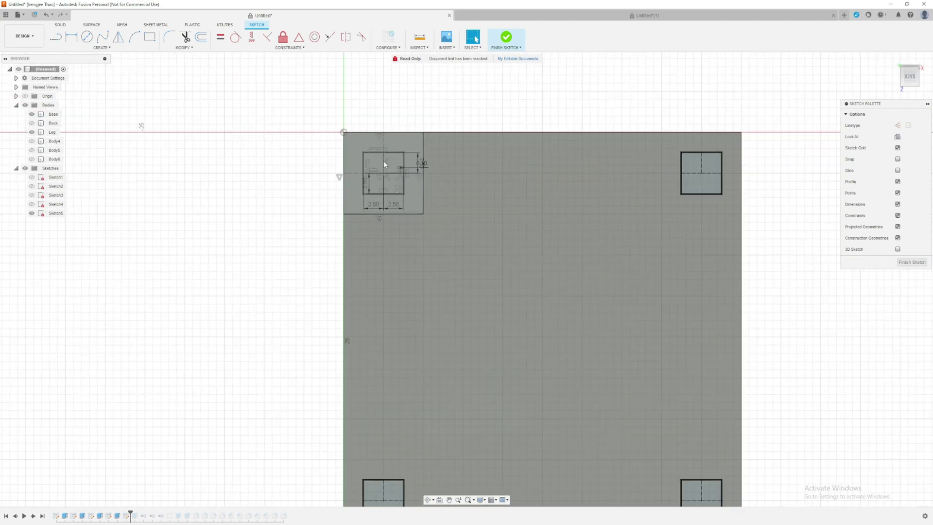
click(383, 167)
scroll(552, 227, down, 2)
click(406, 230)
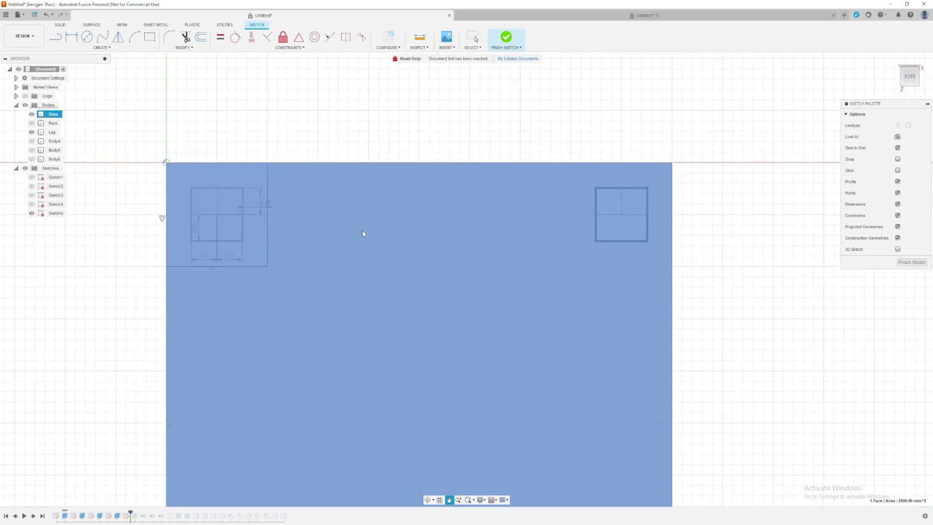
click(627, 218)
scroll(714, 339, down, 3)
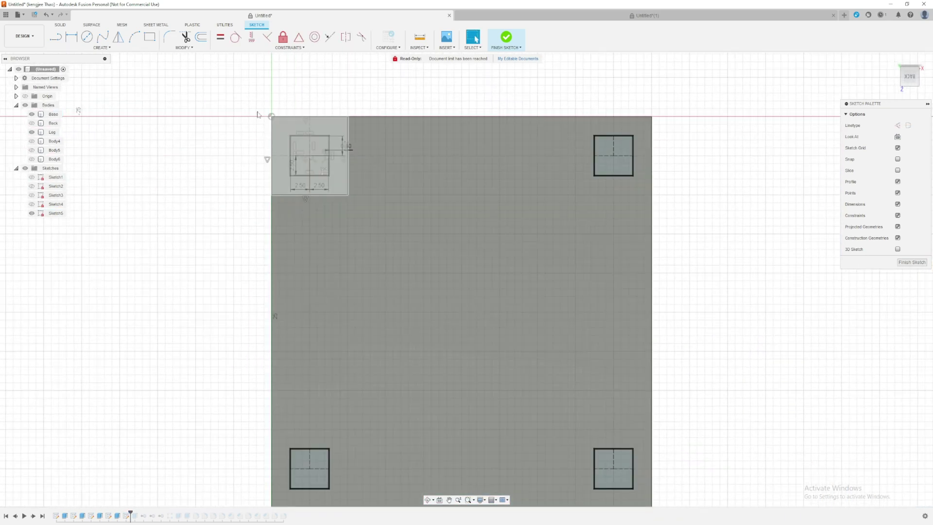
drag(248, 109, 755, 238)
key(Escape)
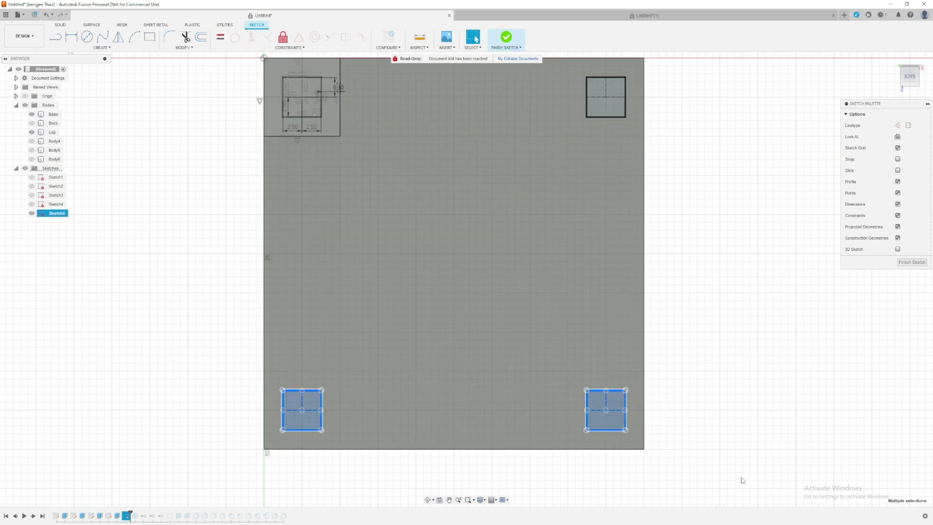
shift+middle_drag(221, 220, 386, 213)
Advance the timeline one feature to add legs Body7–Body9 and orbit to view all four legs
click(500, 83)
click(386, 212)
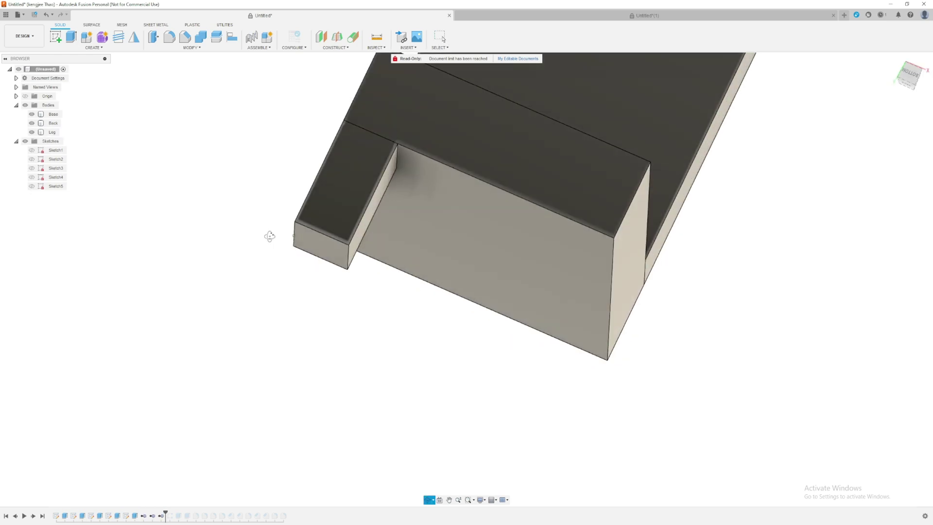
shift+middle_drag(269, 235, 444, 283)
click(444, 283)
shift+middle_drag(385, 197, 420, 213)
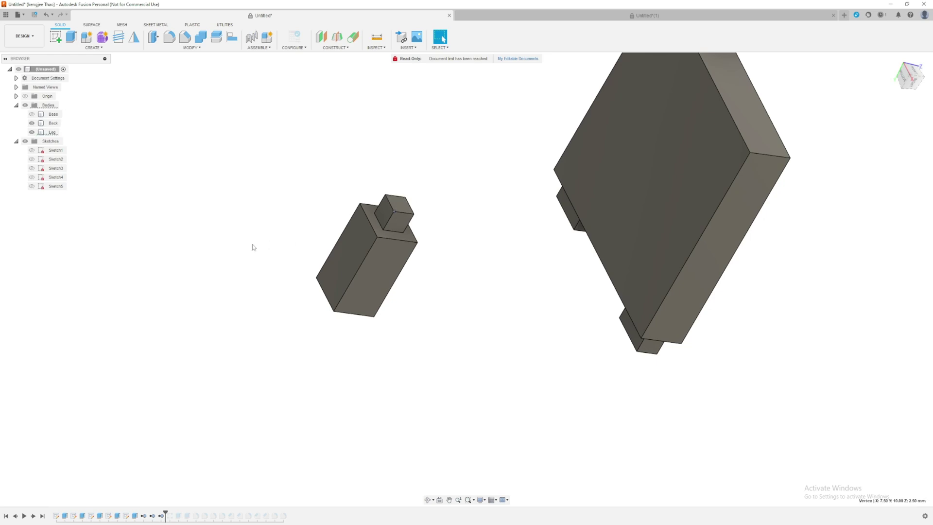
shift+middle_drag(240, 250, 158, 271)
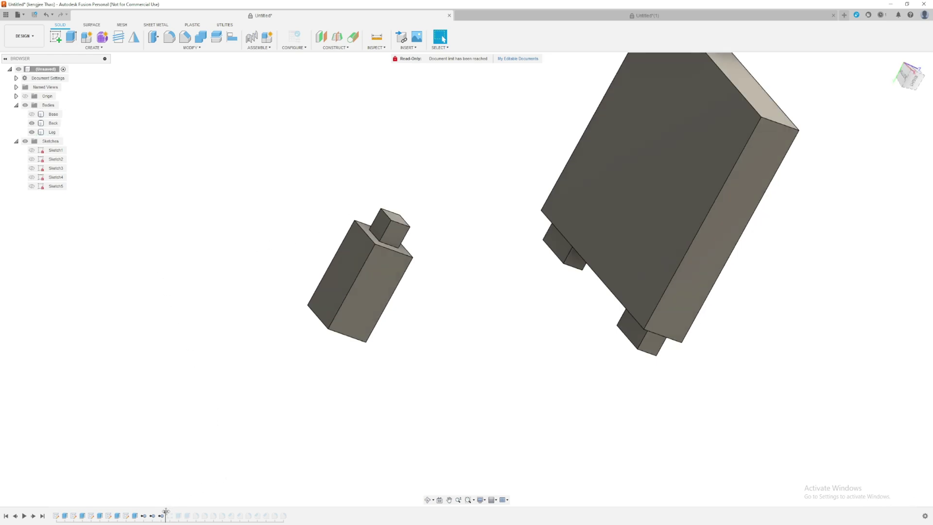
drag(165, 511, 174, 513)
shift+middle_drag(204, 204, 217, 162)
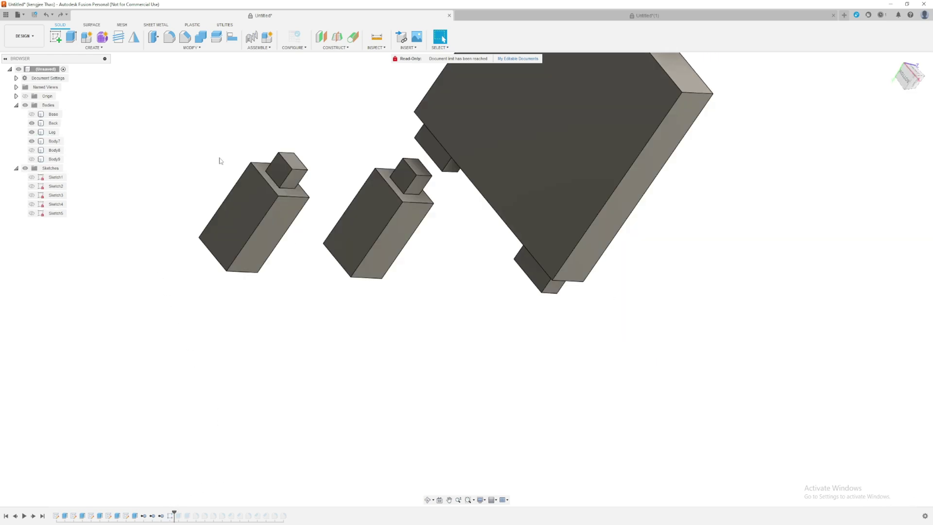
shift+middle_drag(285, 152, 343, 173)
shift+middle_drag(345, 215, 108, 161)
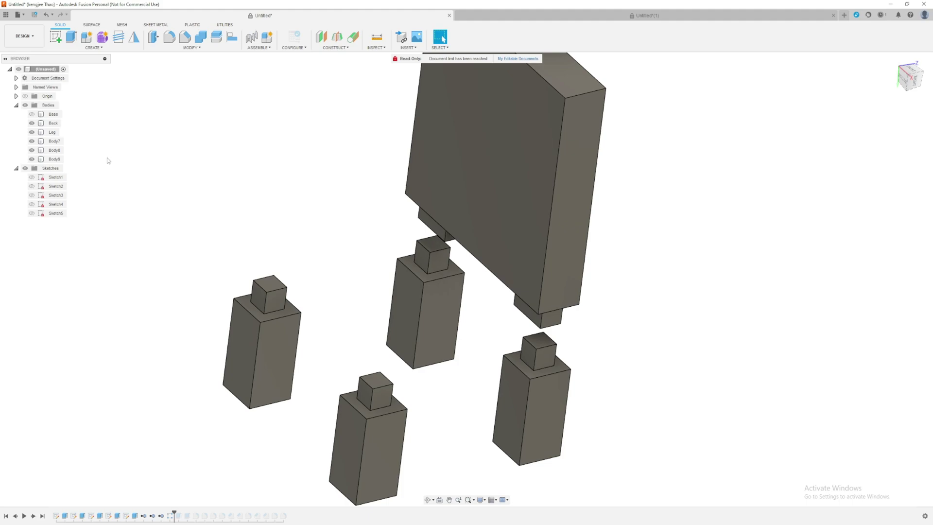
Hide the Back, Leg and Body7–Body9 so only the Base body is visible
click(32, 123)
click(32, 132)
click(32, 141)
click(31, 150)
click(31, 159)
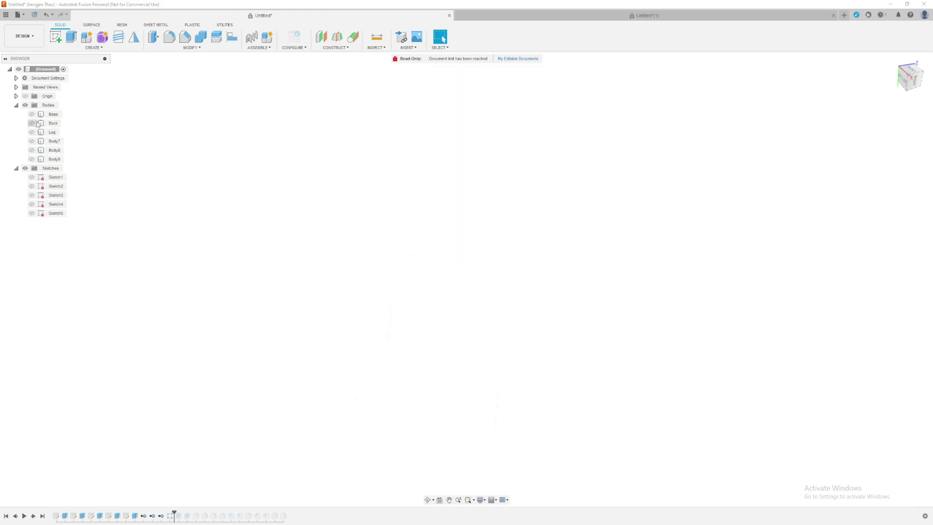
click(32, 114)
shift+middle_drag(377, 171, 244, 218)
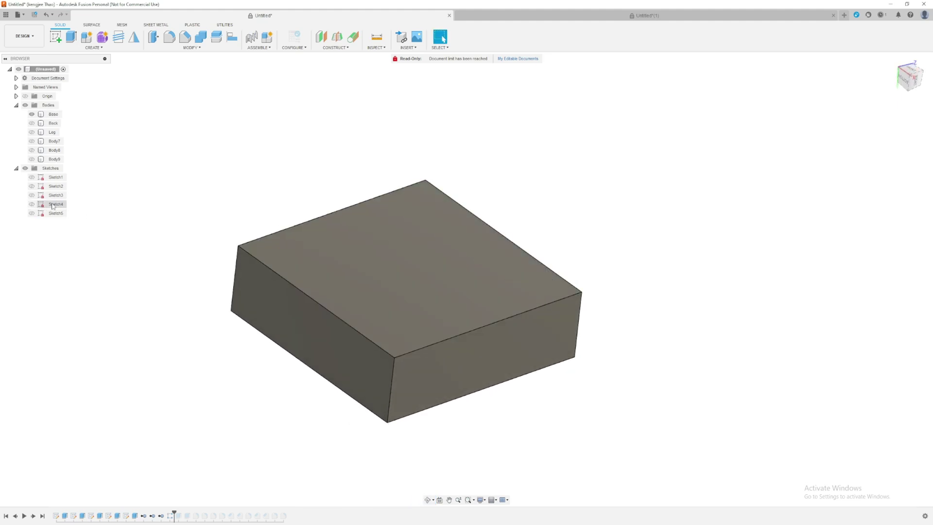
Show Sketch4 and Sketch5, then step the history forward to cut the two back-panel mortises
click(32, 204)
click(31, 214)
scroll(441, 196, up, 4)
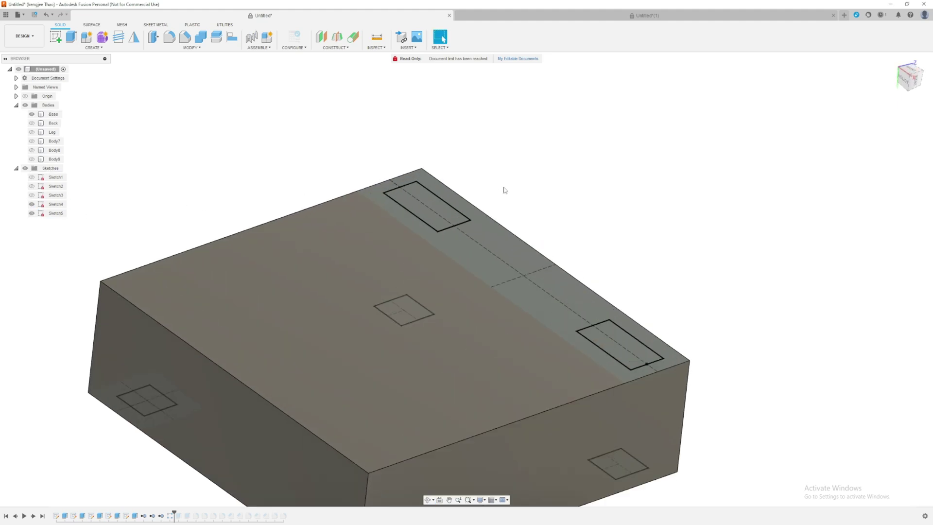
shift+middle_drag(506, 189, 506, 208)
key(e)
click(476, 217)
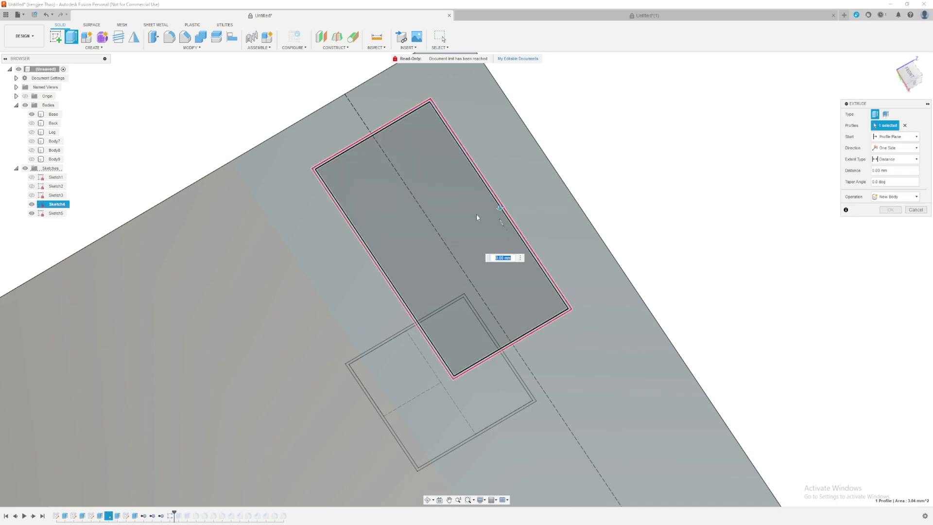
click(477, 217)
scroll(476, 217, down, 2)
scroll(393, 291, up, 5)
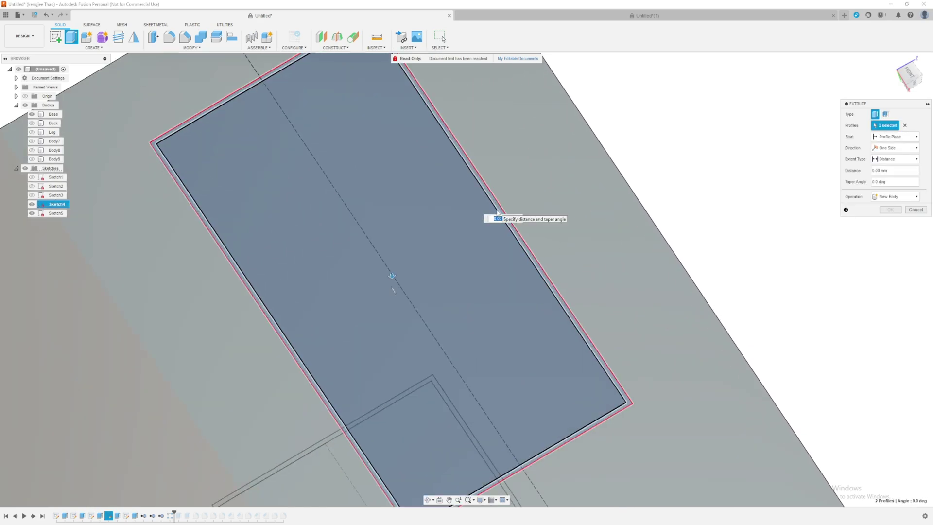
key(Escape)
scroll(412, 258, down, 4)
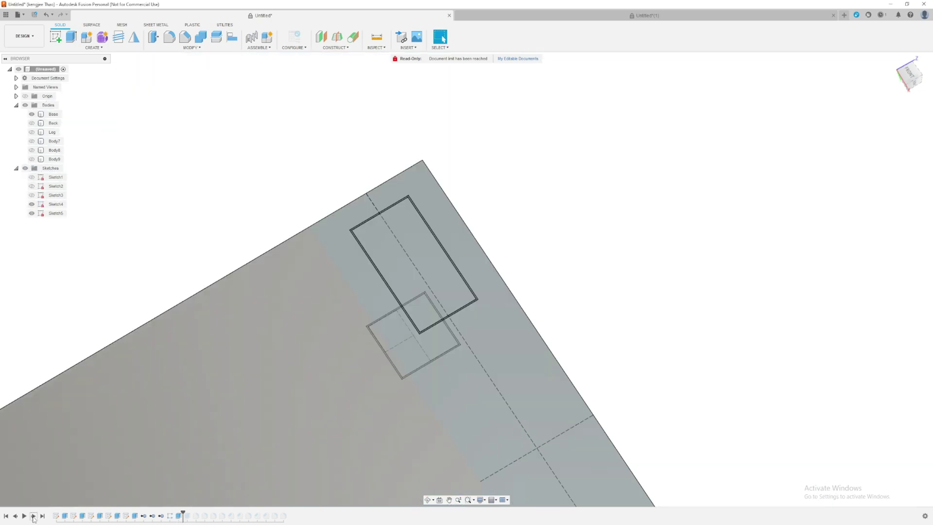
click(33, 516)
shift+middle_drag(225, 404, 73, 192)
Hide Sketch4 and Sketch5 and show the Back, Leg, Body8 and Body9
click(32, 204)
click(32, 213)
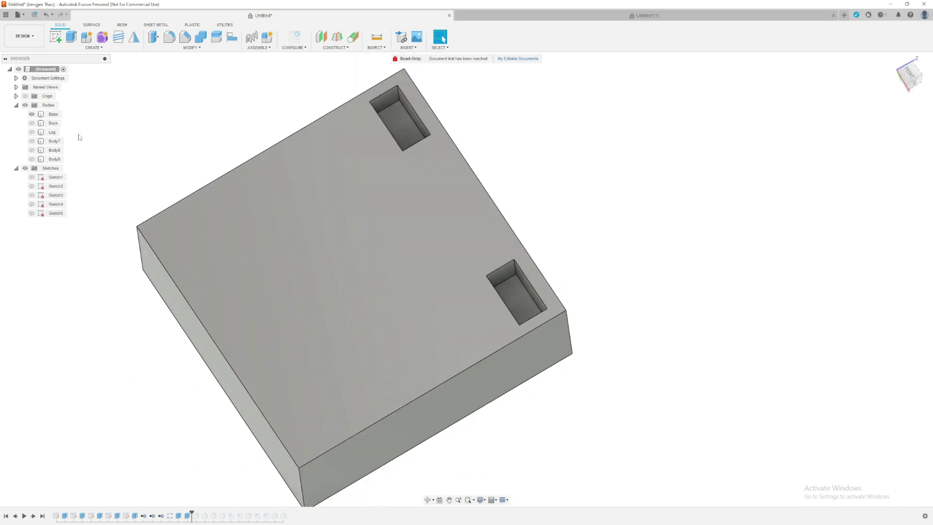
click(31, 123)
click(32, 132)
click(31, 150)
click(32, 159)
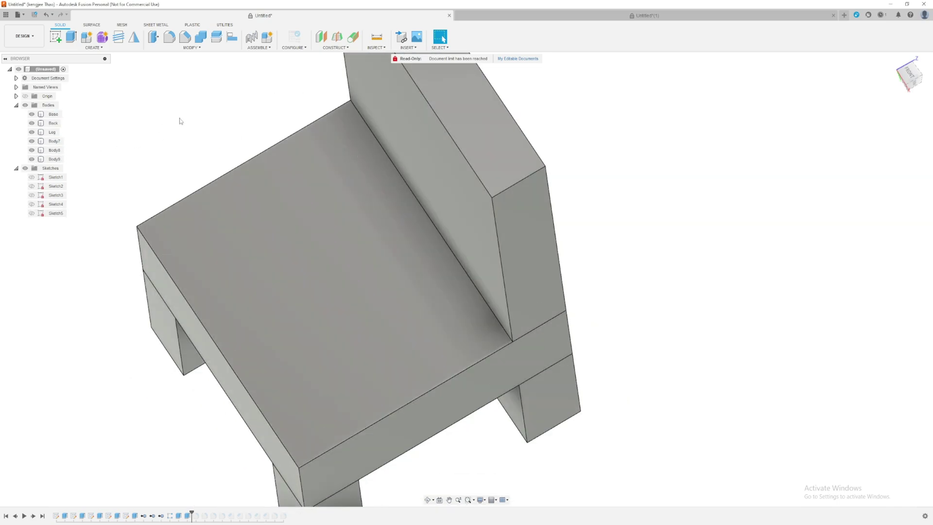
Add a Section Analysis on the back's side face at -4 mm and inspect it from the Right view
click(372, 48)
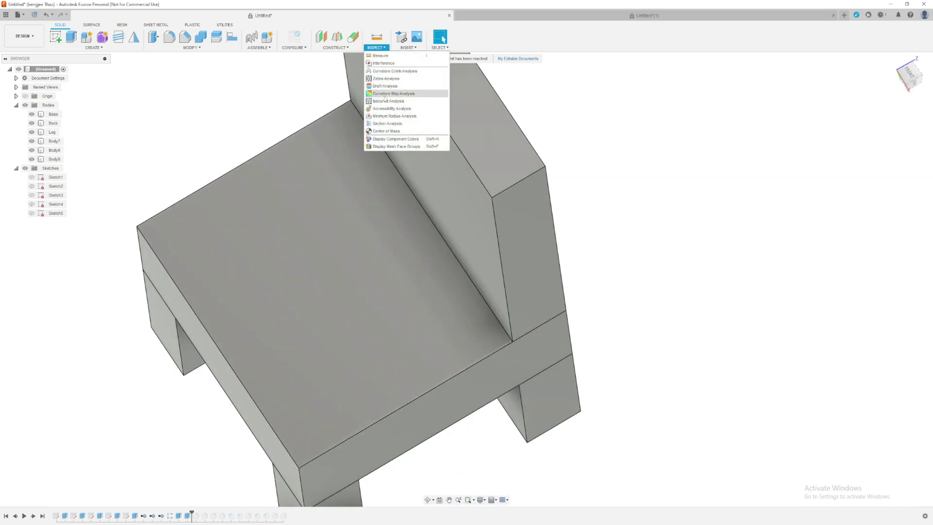
click(397, 127)
click(515, 238)
scroll(515, 238, up, 3)
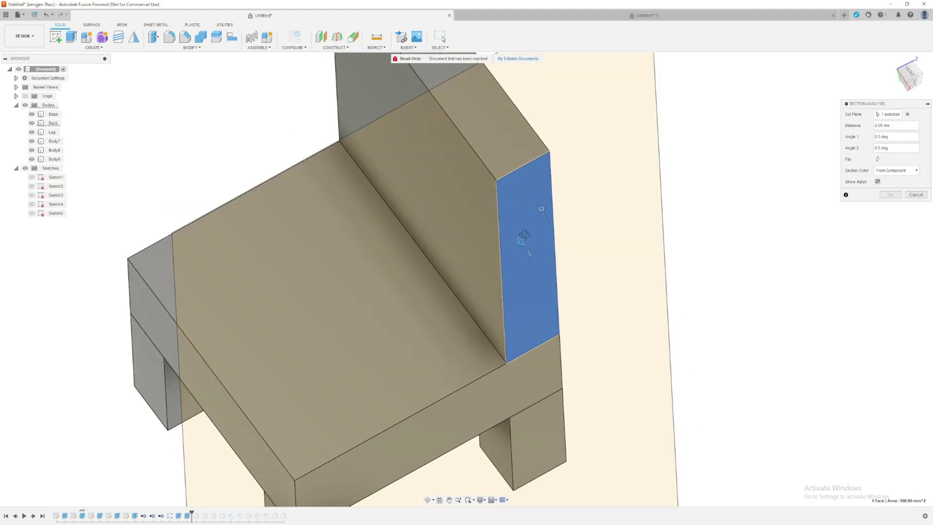
drag(523, 235, 508, 217)
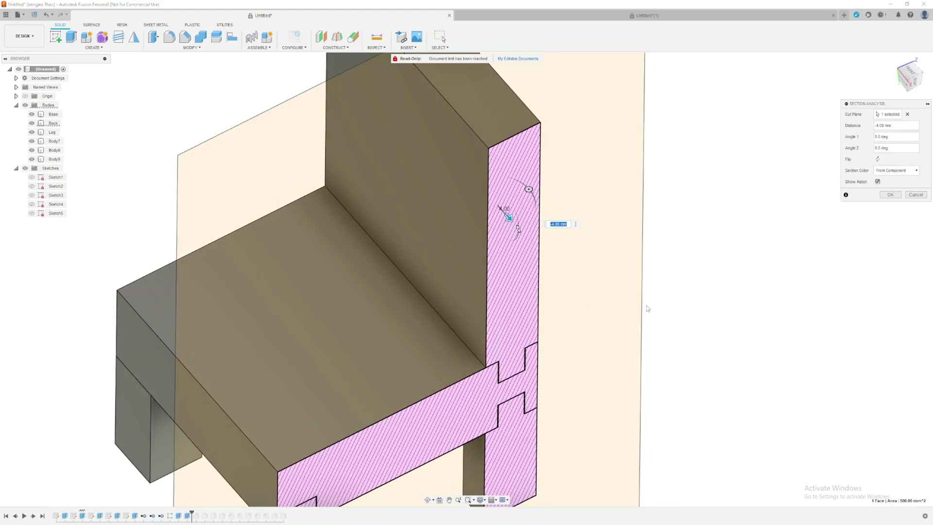
click(916, 82)
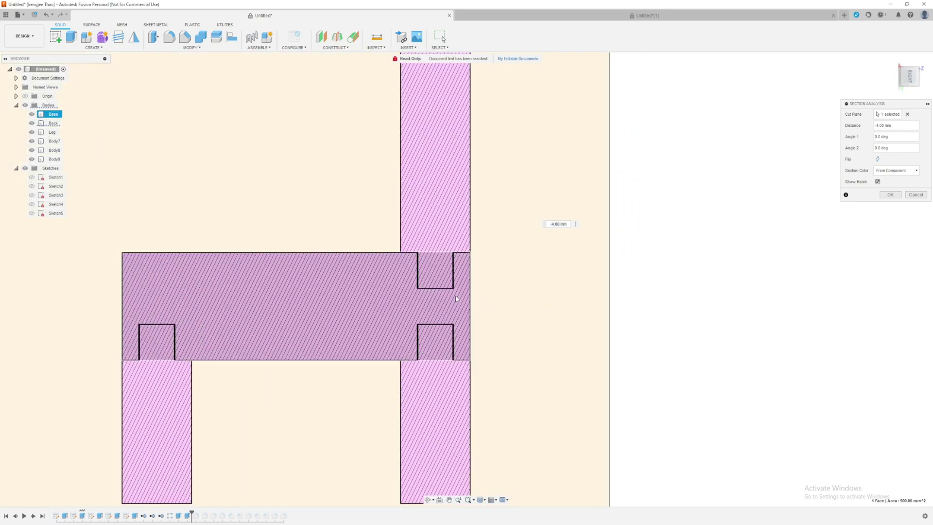
scroll(437, 272, up, 5)
scroll(492, 164, up, 2)
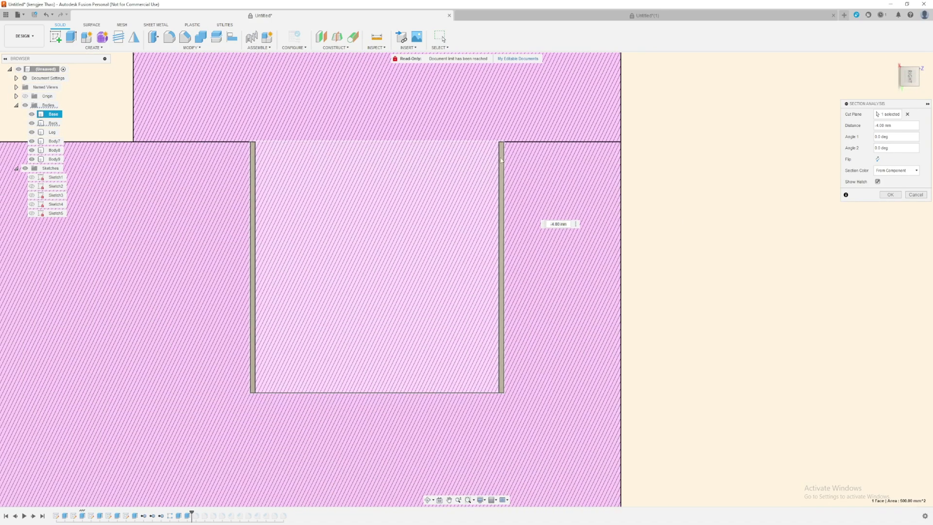
click(252, 166)
scroll(449, 180, down, 3)
scroll(449, 180, down, 5)
shift+middle_drag(449, 180, 320, 189)
scroll(311, 202, up, 2)
Close the section view and move the timeline to the end to apply the fillets on every part
key(Escape)
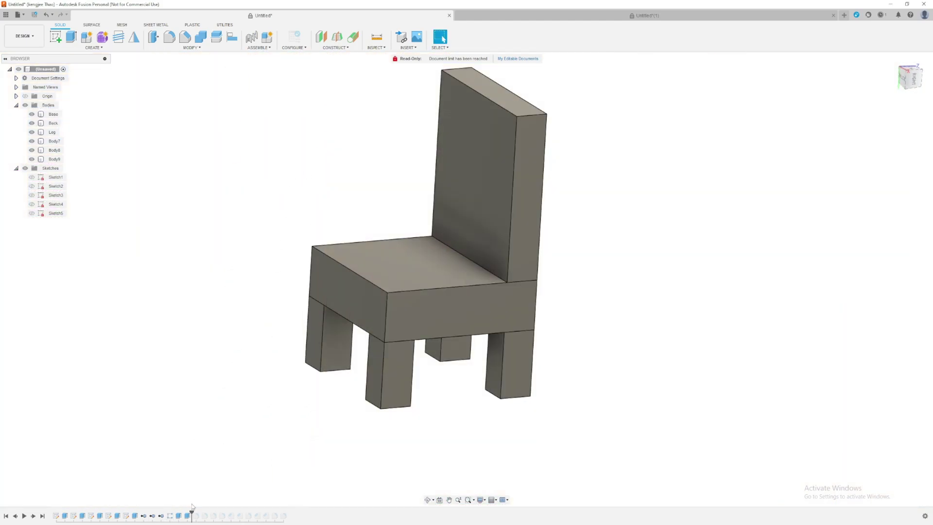
shift+middle_drag(370, 262, 325, 170)
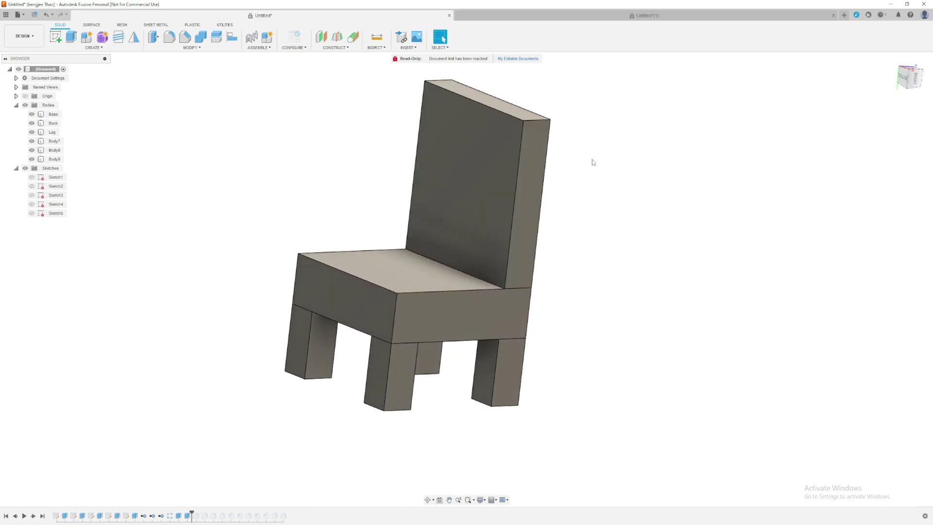
shift+middle_drag(590, 160, 418, 176)
click(440, 37)
mouse_move(192, 512)
mouse_down()
mouse_move(267, 506)
mouse_move(287, 514)
mouse_up()
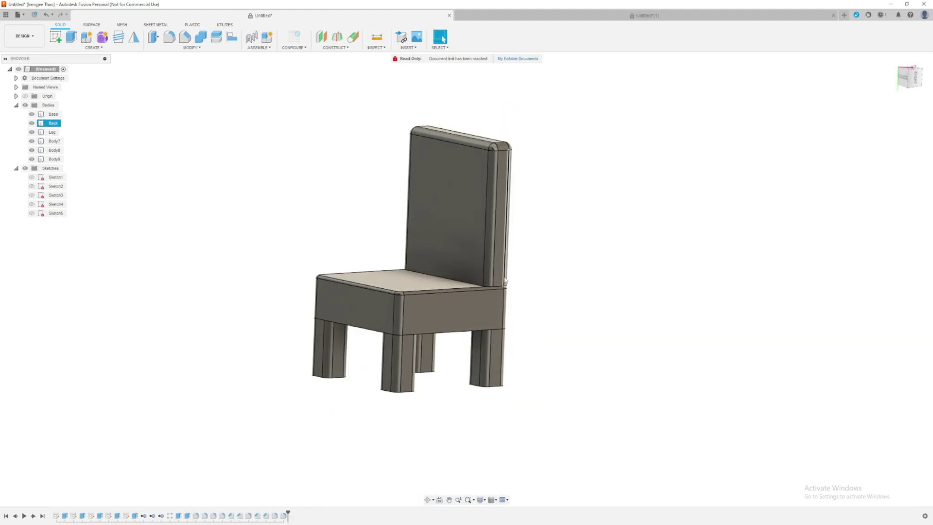
shift+middle_drag(528, 277, 653, 250)
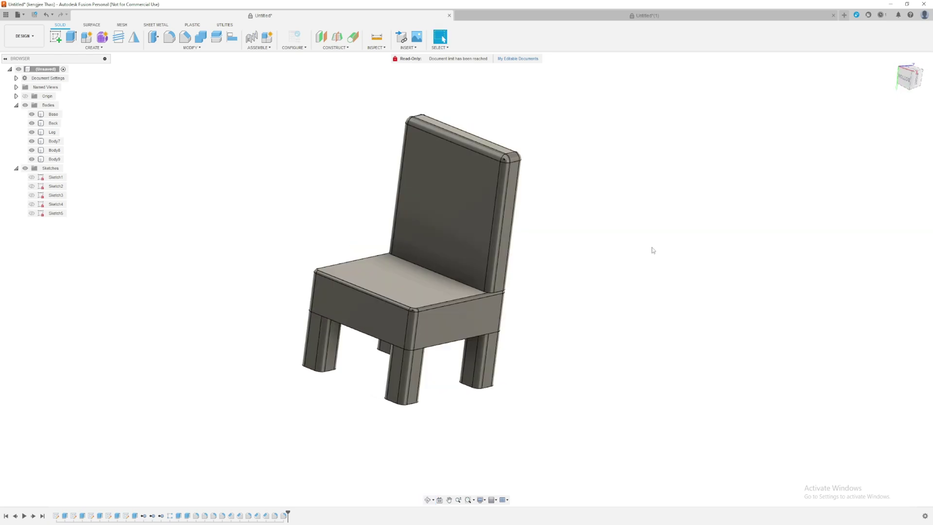